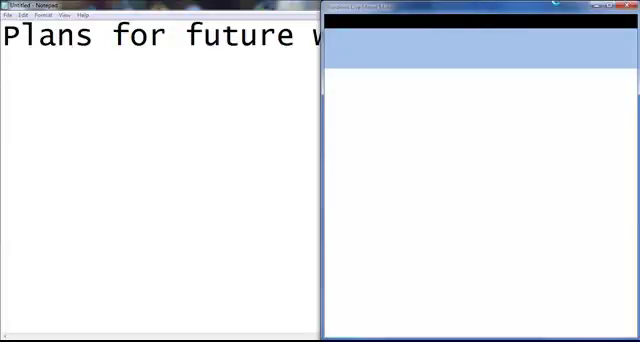
Step: Maximize the Movie Maker window, then view and dismiss the file menu without choosing anything
left_click_drag(503, 14, 103, 5)
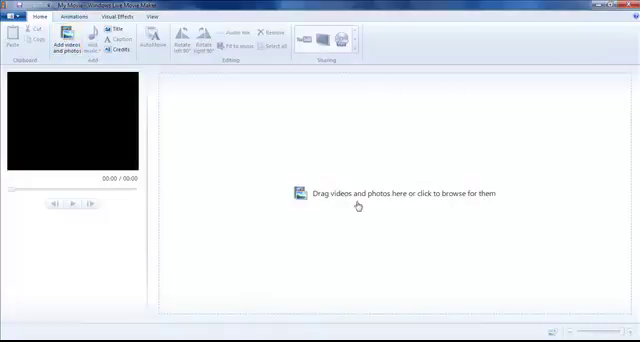
left_click(17, 17)
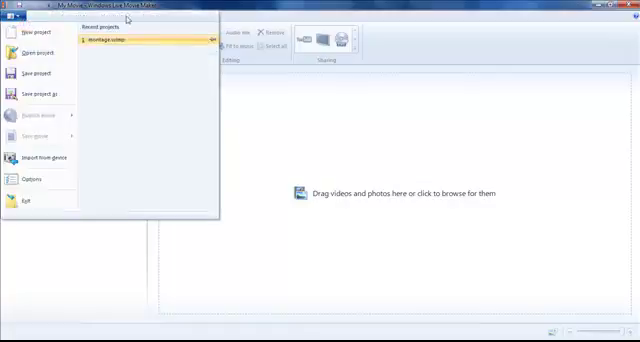
left_click(311, 141)
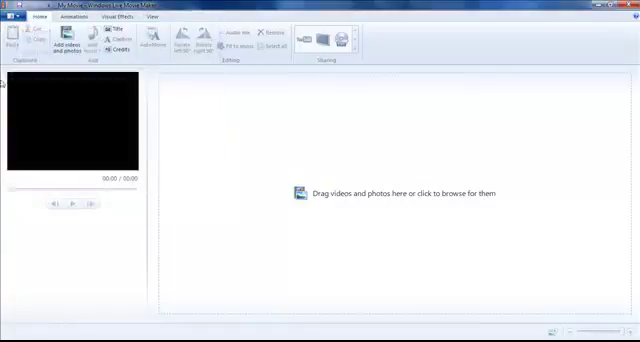